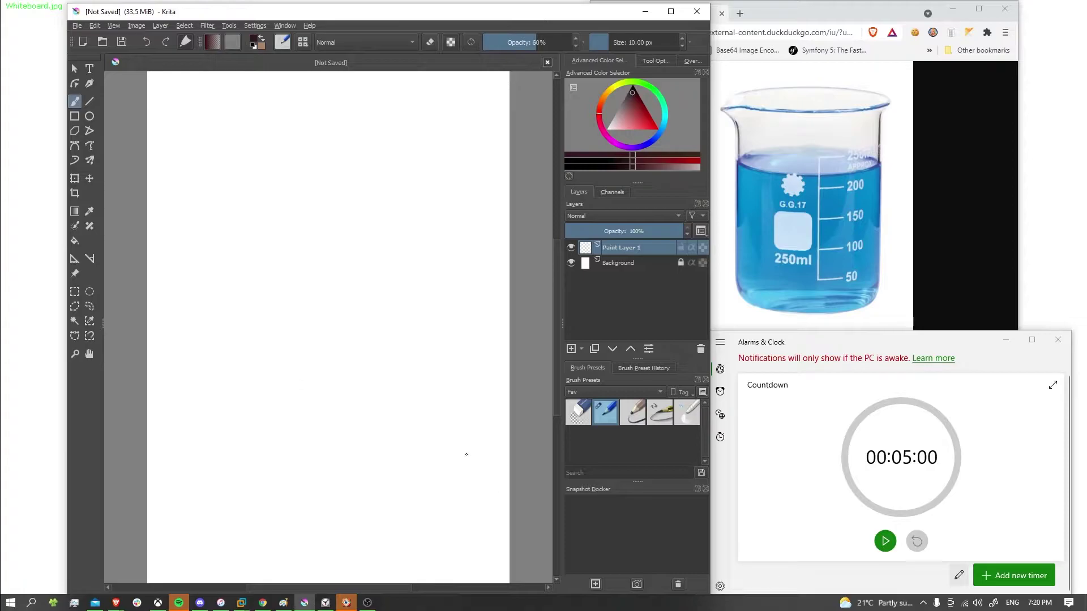
Start the five-minute countdown and sketch the beaker's wide elliptical rim in pencil on the upper part of the canvas
left_click(885, 542)
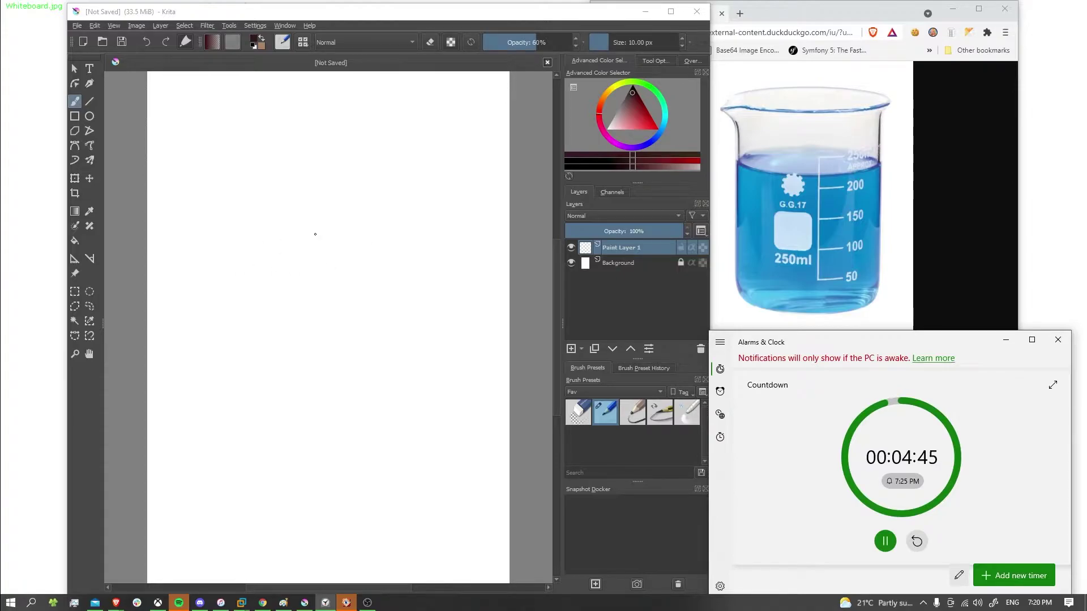
left_click(317, 245)
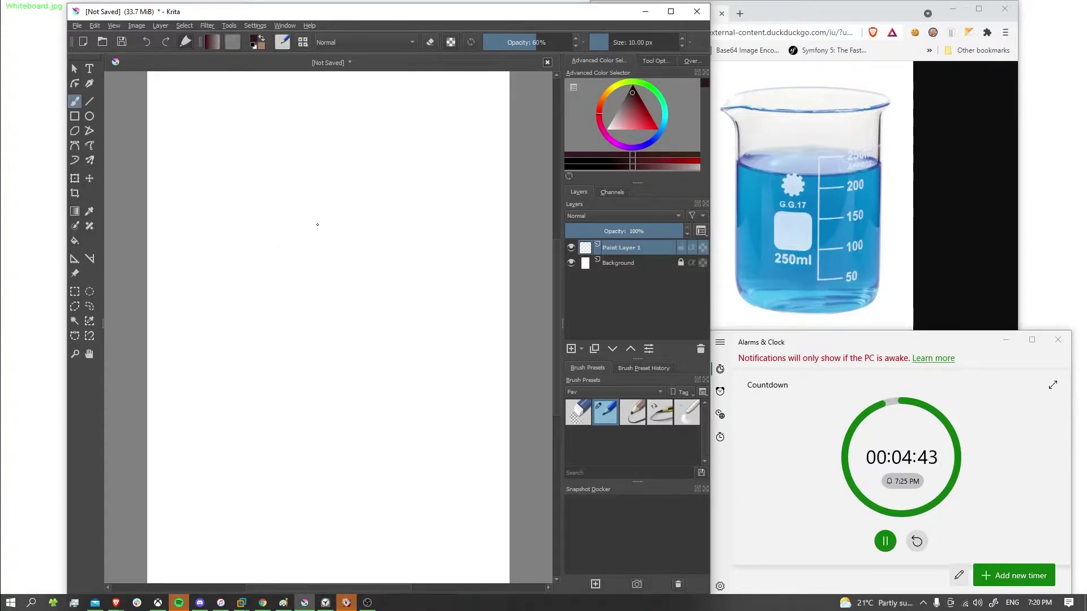
left_click_drag(258, 249, 249, 243)
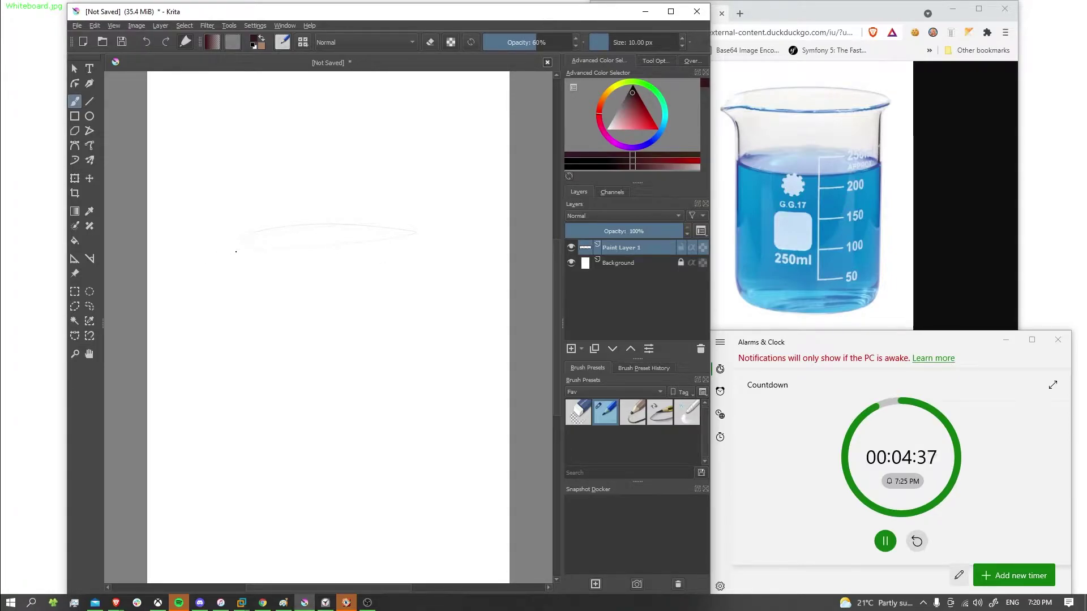
left_click_drag(229, 251, 325, 263)
left_click_drag(391, 229, 423, 240)
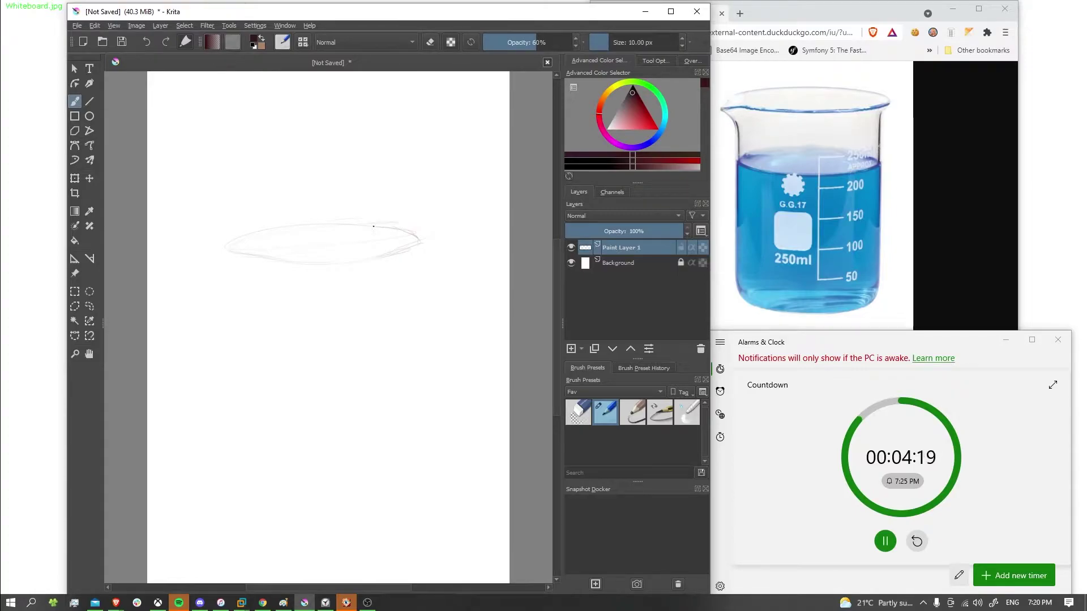
Erase the stray lines above the rim, and sketch the pouring lip and the upper part of both side walls
left_click(578, 411)
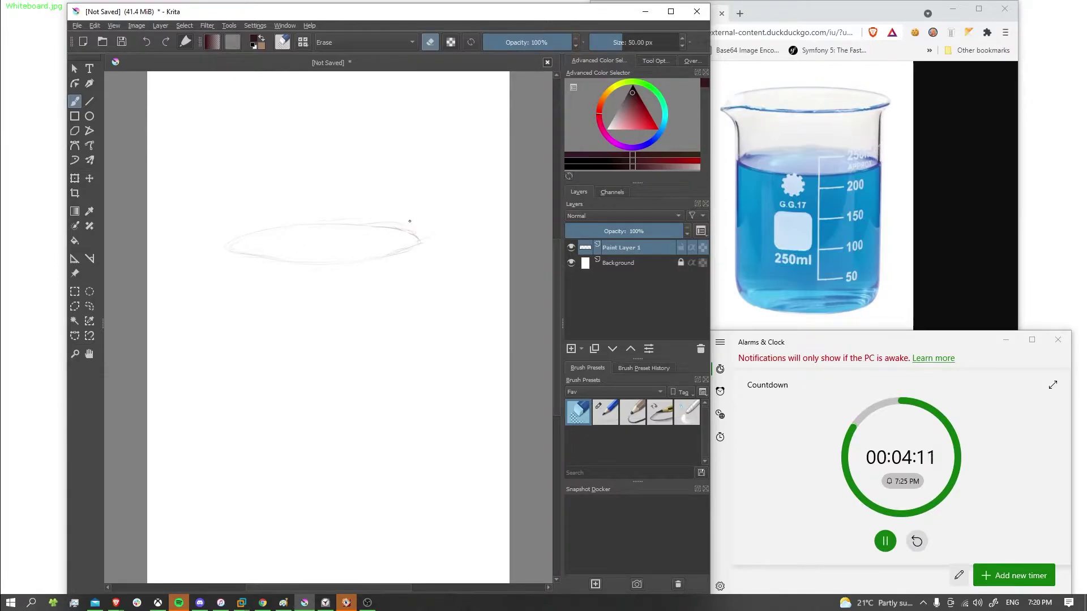
mouse_move(405, 226)
left_mouse_down()
mouse_move(433, 241)
mouse_move(411, 226)
mouse_move(370, 221)
left_mouse_up()
left_click(605, 413)
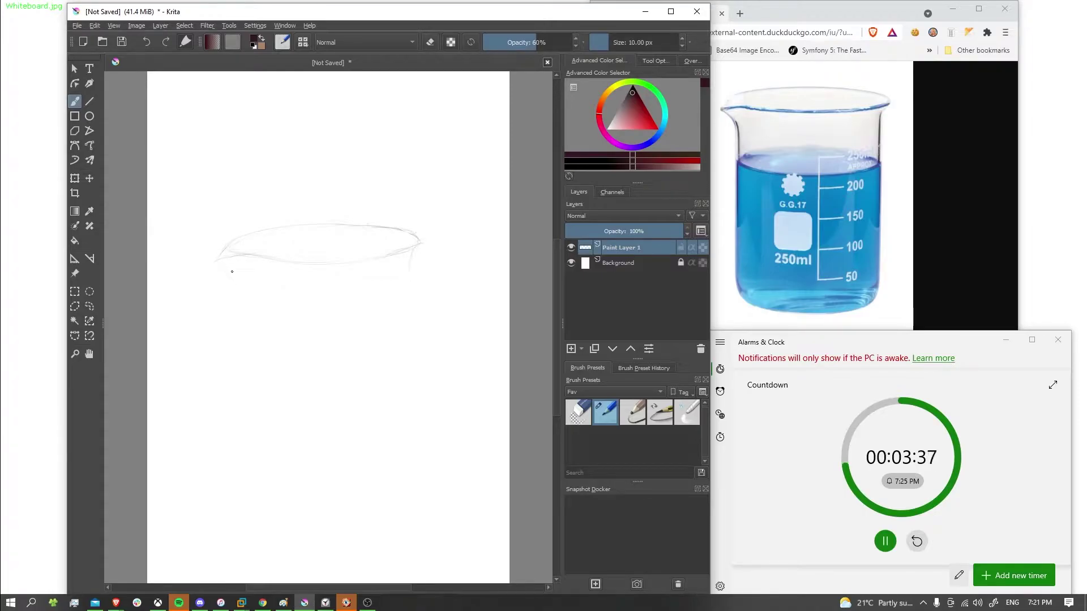
left_click_drag(216, 269, 218, 279)
key("ctrl+z")
left_click_drag(216, 262, 243, 327)
left_click_drag(417, 259, 411, 270)
left_click_drag(414, 359, 413, 390)
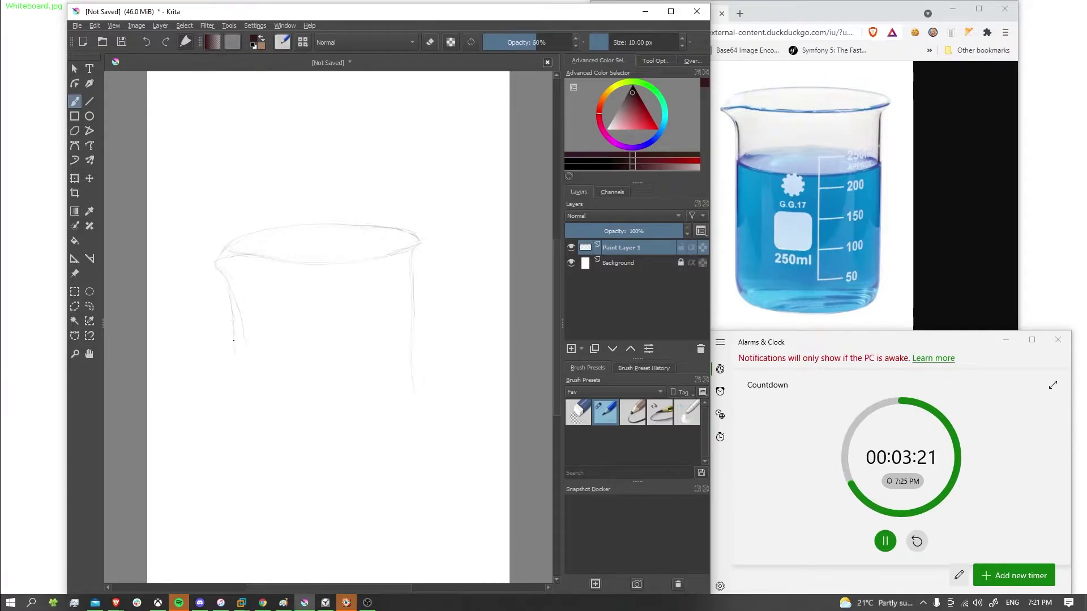
Extend both side walls of the beaker down and join them with a curved bottom line
left_click_drag(233, 341, 236, 422)
left_click_drag(413, 321, 412, 359)
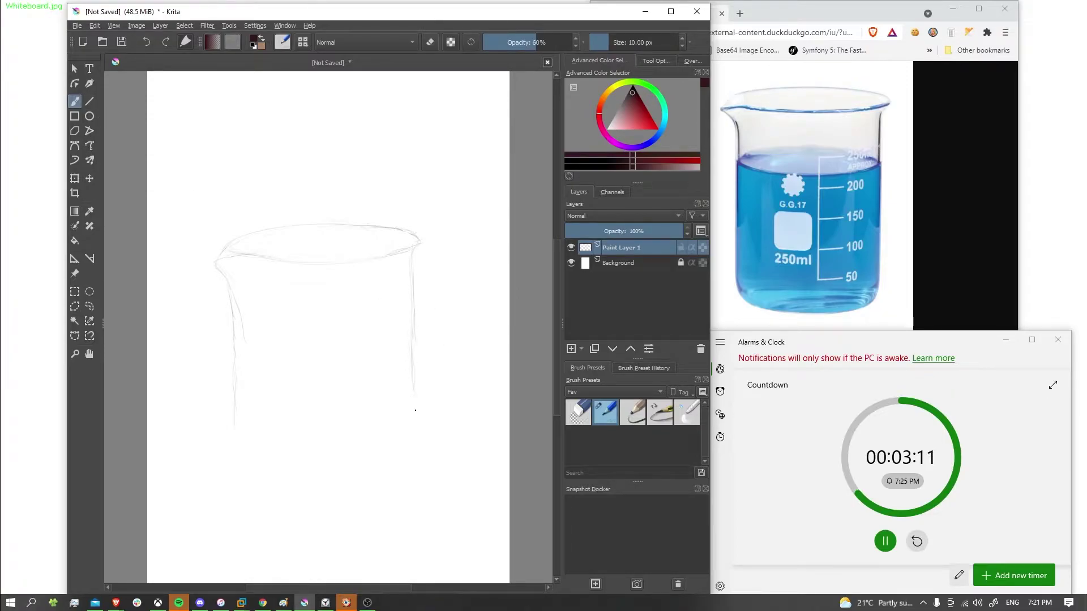
left_click_drag(415, 407, 408, 468)
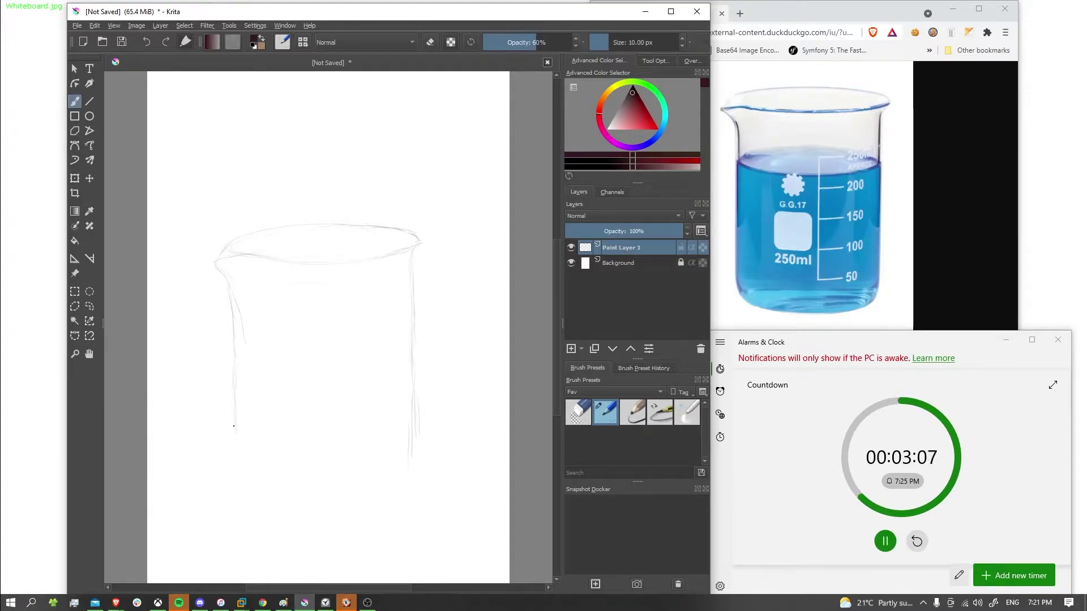
left_click_drag(234, 430, 237, 481)
left_click_drag(234, 399, 233, 422)
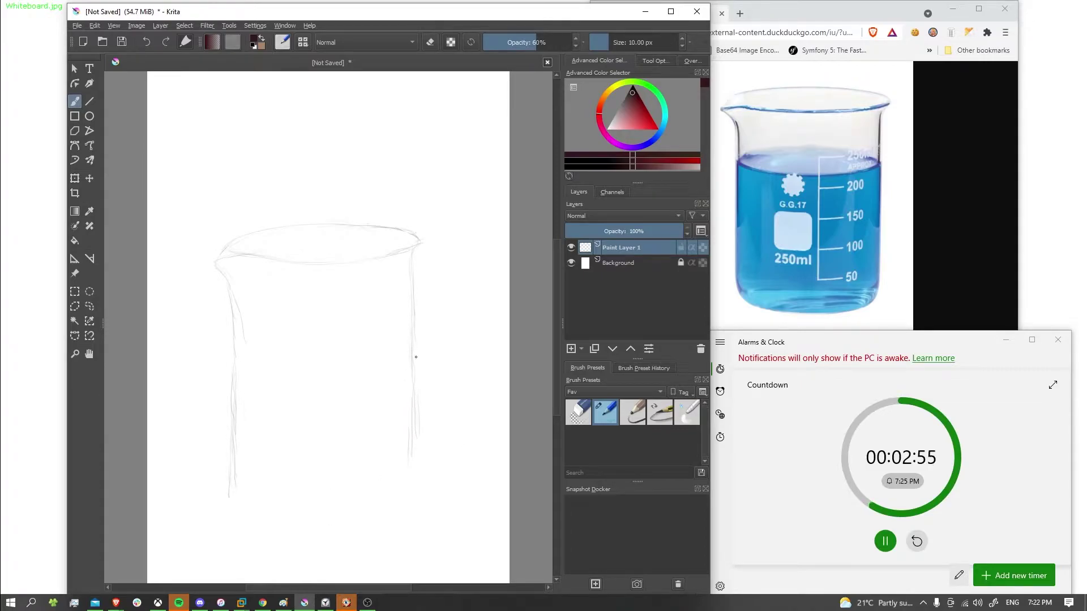
left_click_drag(414, 374, 410, 409)
left_click_drag(275, 509, 312, 516)
left_click_drag(317, 515, 399, 484)
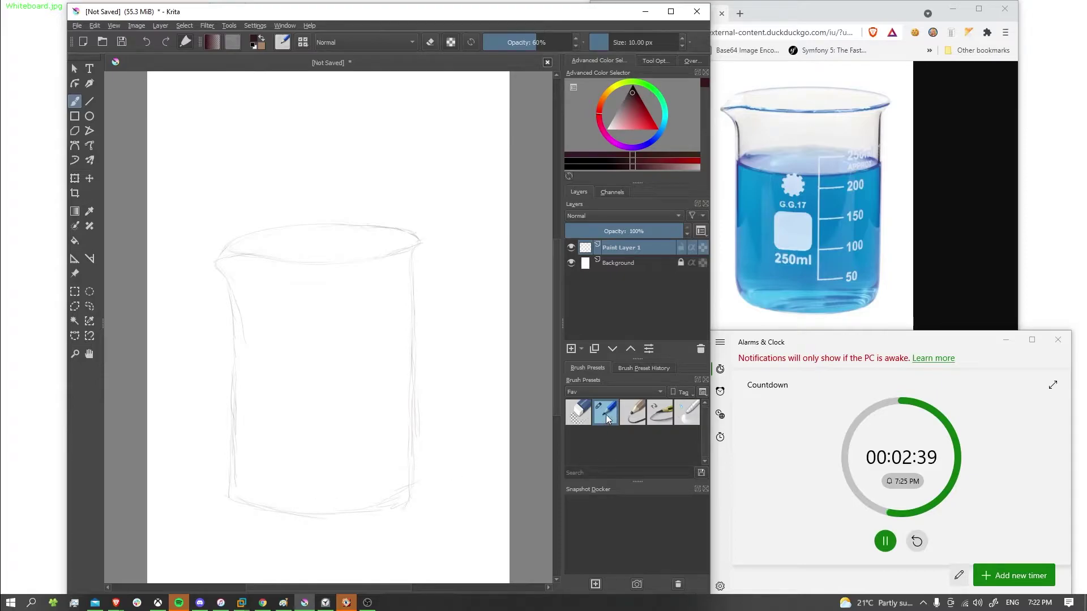
left_click(578, 412)
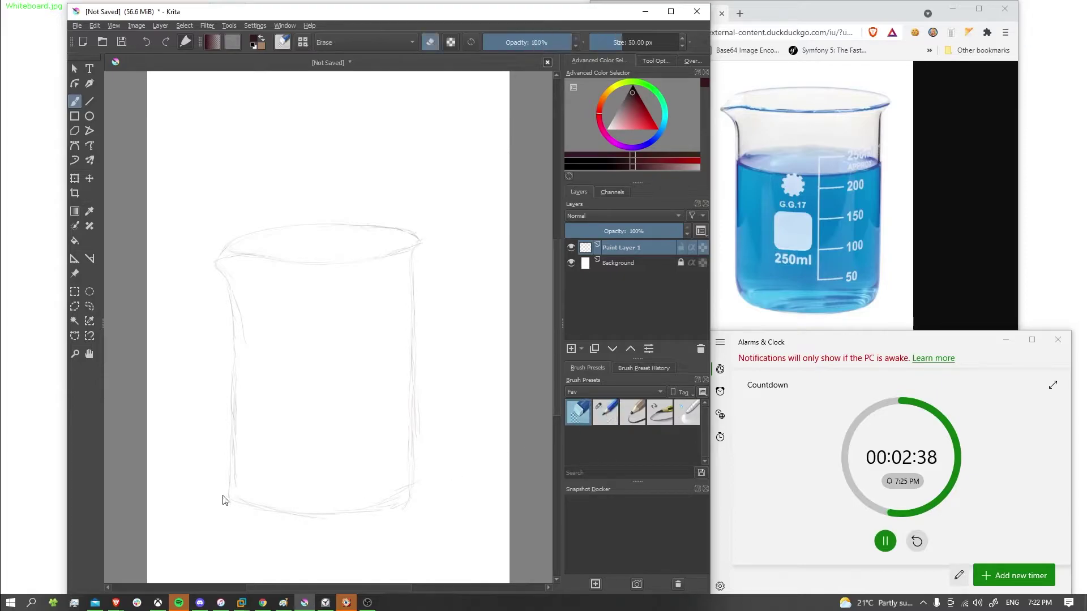
left_click(612, 392)
left_click(656, 439)
left_click(638, 421)
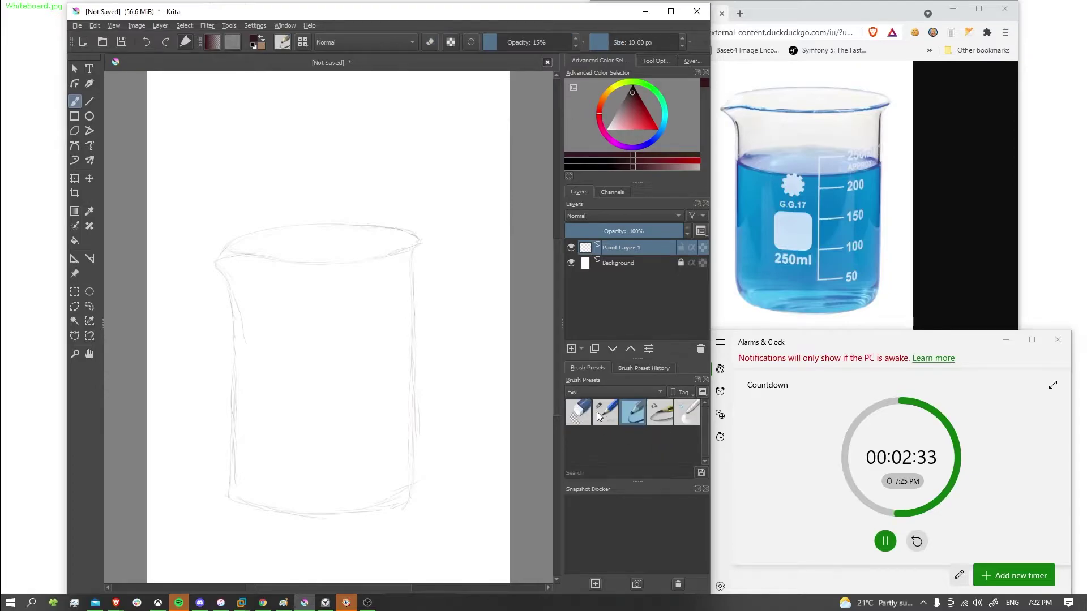
left_click(607, 426)
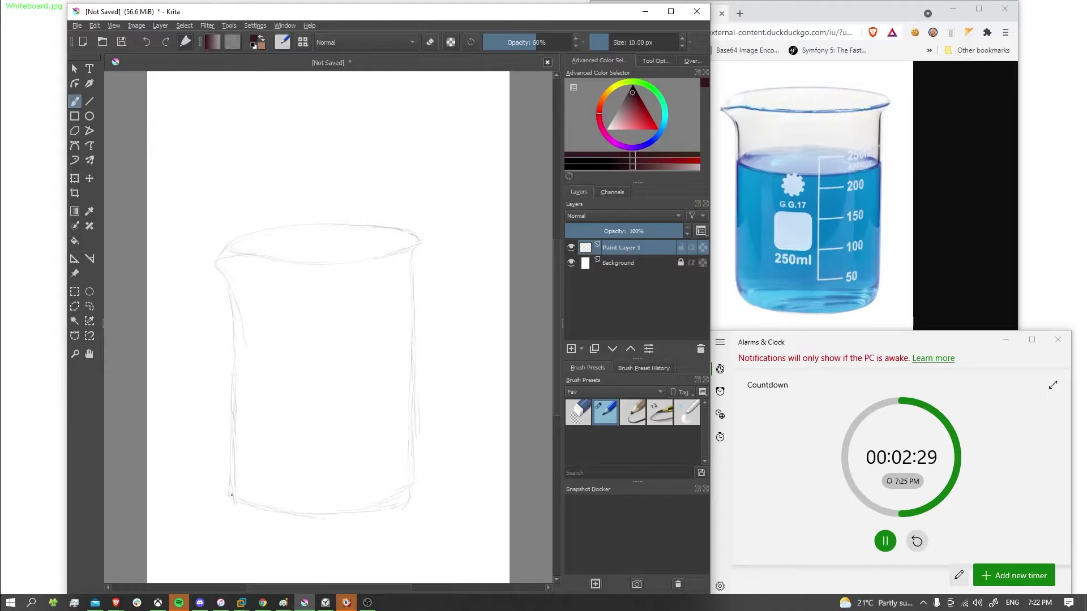
Sketch the outer base of the beaker with rounded corners just below the first bottom curve
left_click_drag(285, 530, 345, 532)
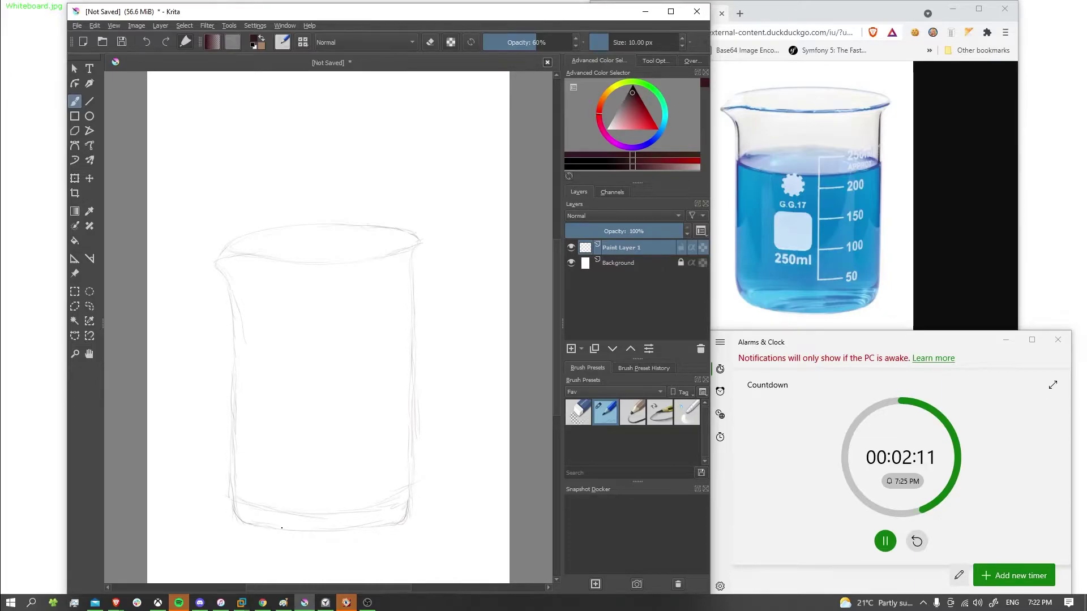
left_click_drag(265, 526, 414, 516)
key("ctrl+z")
left_click_drag(264, 531, 413, 519)
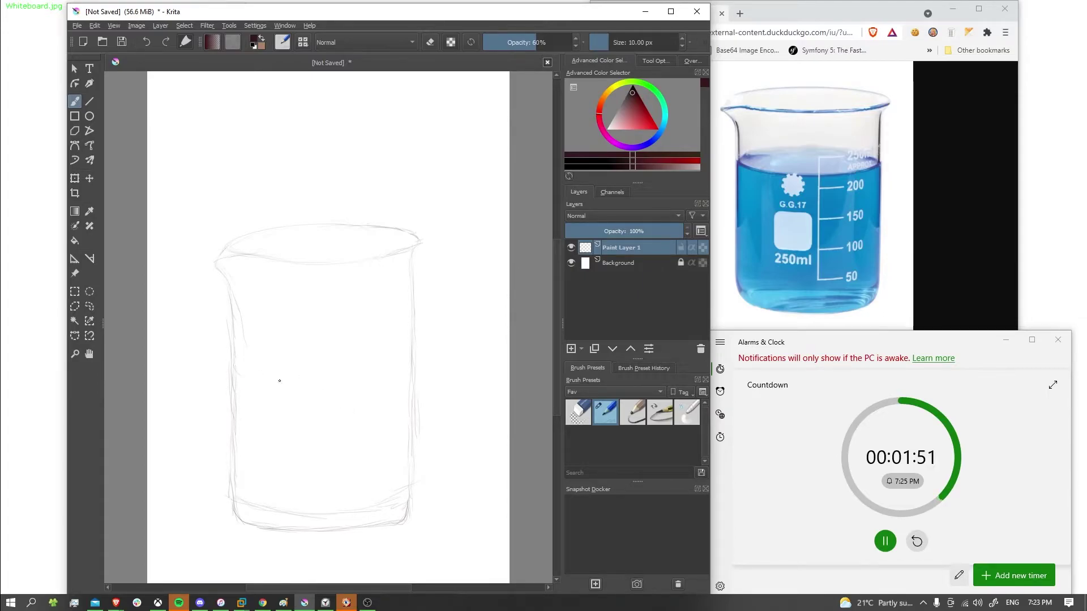
Sketch the liquid surface as an ellipse with inner rings across the beaker's middle, and touch up the rim at the pouring lip
mouse_move(238, 360)
left_mouse_down()
mouse_move(300, 378)
mouse_move(267, 371)
mouse_move(351, 373)
left_mouse_up()
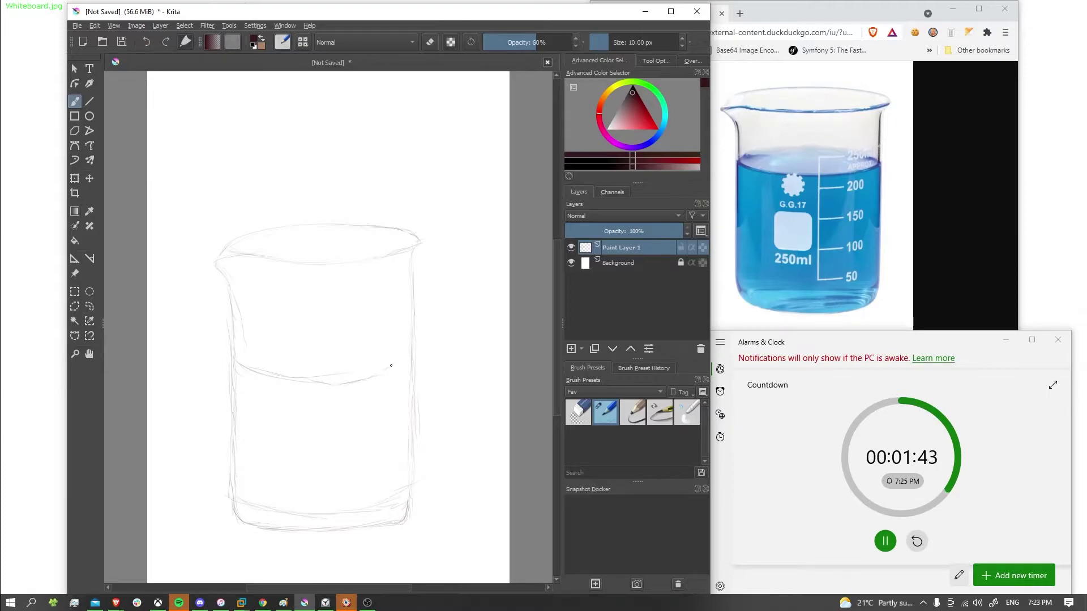
left_click_drag(403, 371, 385, 374)
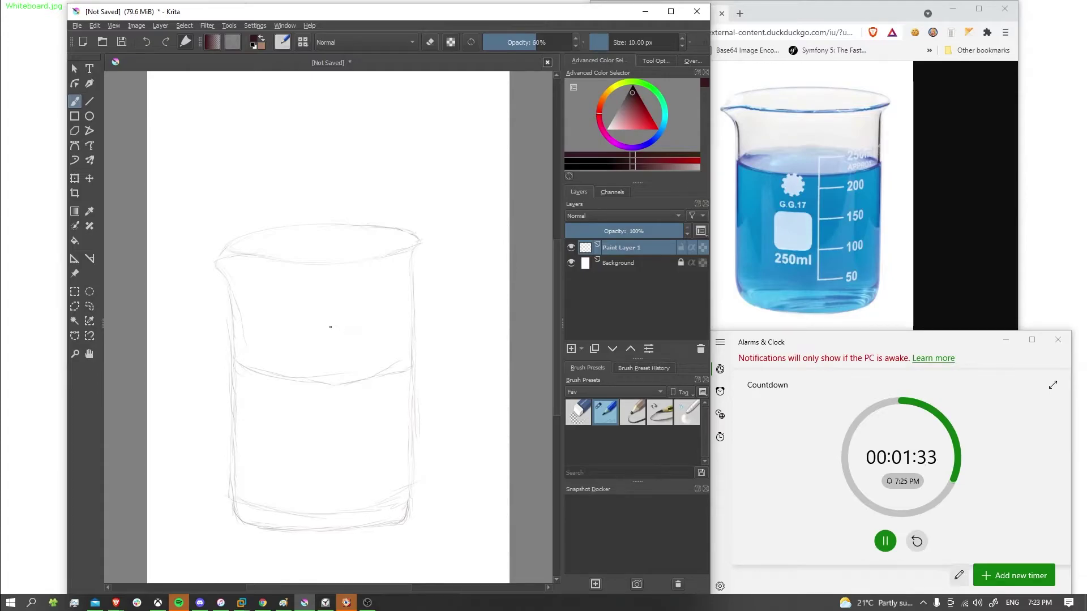
left_click_drag(333, 327, 245, 351)
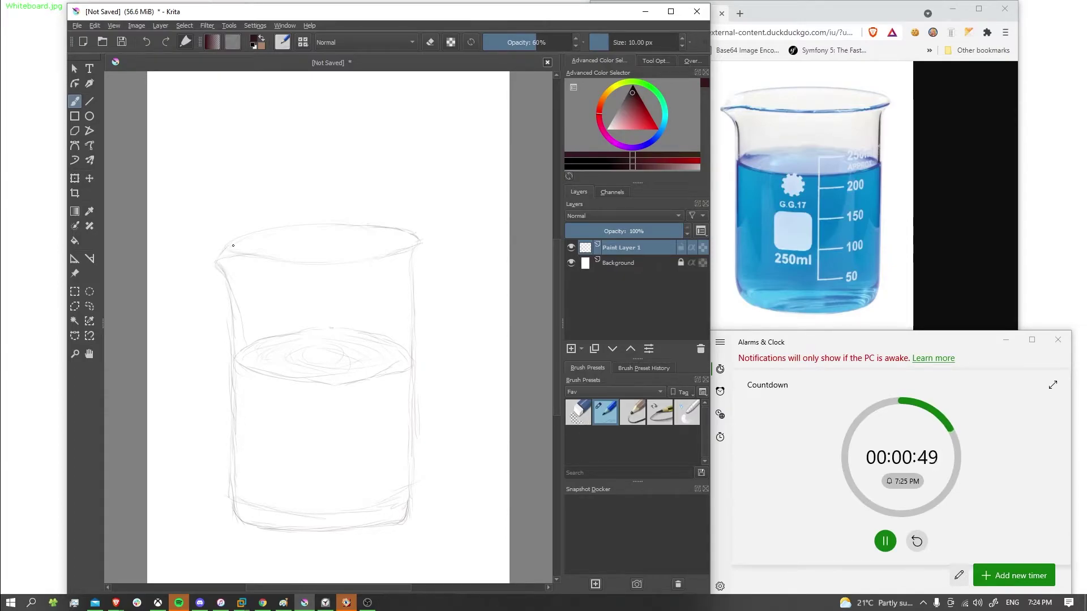
left_click_drag(235, 254, 247, 251)
left_click(584, 416)
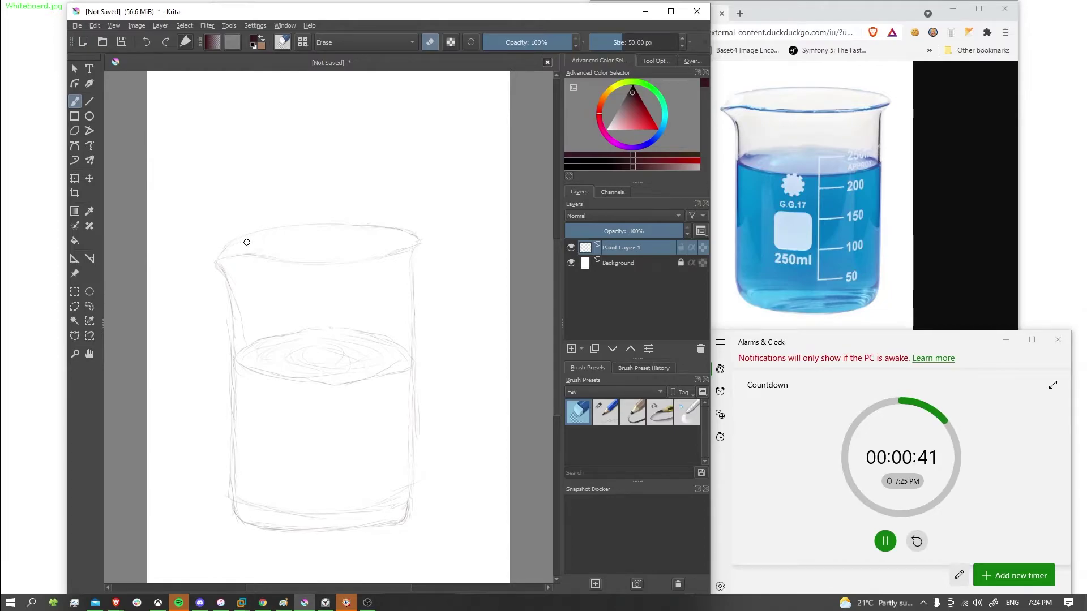
Replace the inner bottom curves with a single nearly straight line across the beaker just above its base
left_click(607, 416)
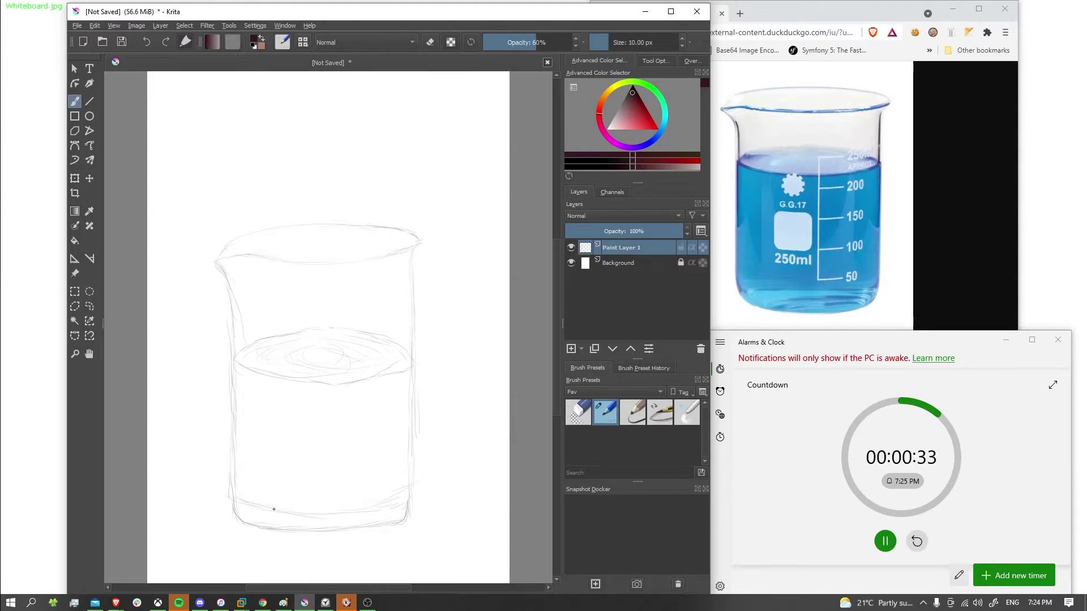
left_click_drag(258, 503, 405, 502)
left_click(578, 413)
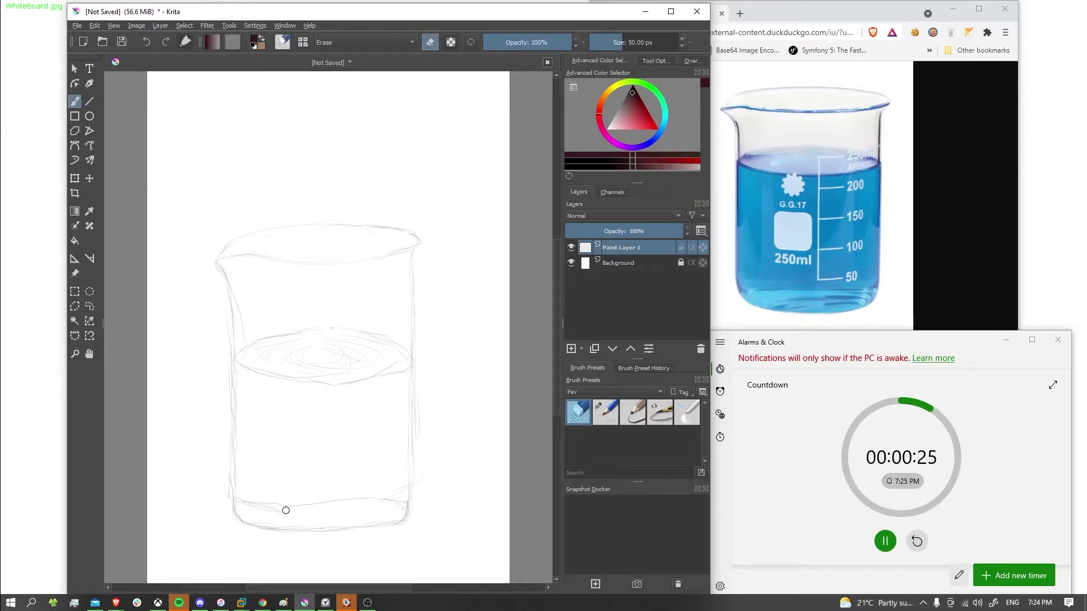
left_click_drag(255, 504, 361, 504)
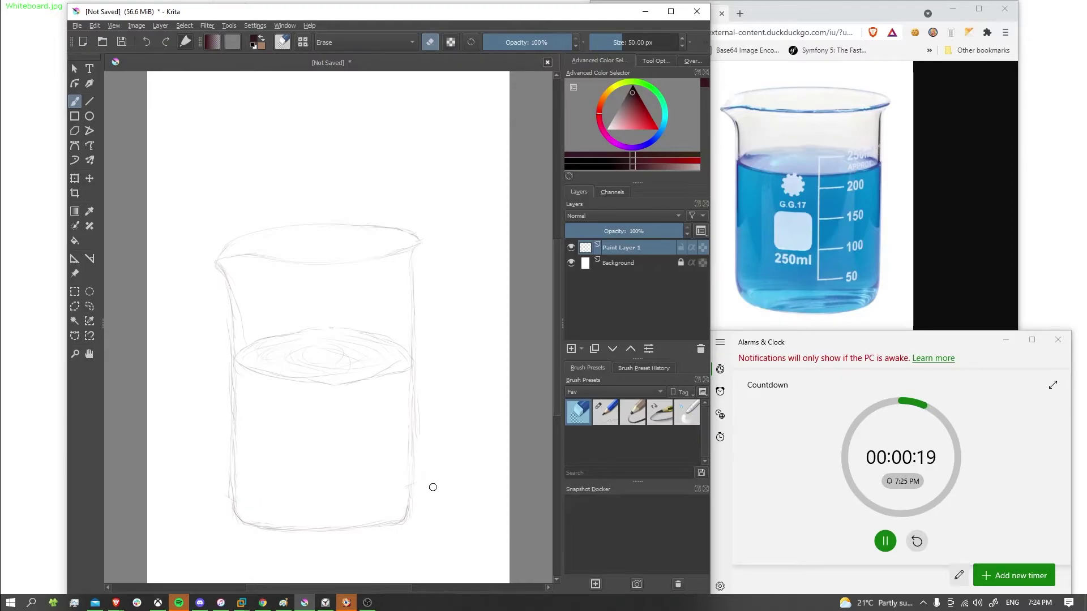
left_click(611, 416)
left_click_drag(233, 506, 416, 505)
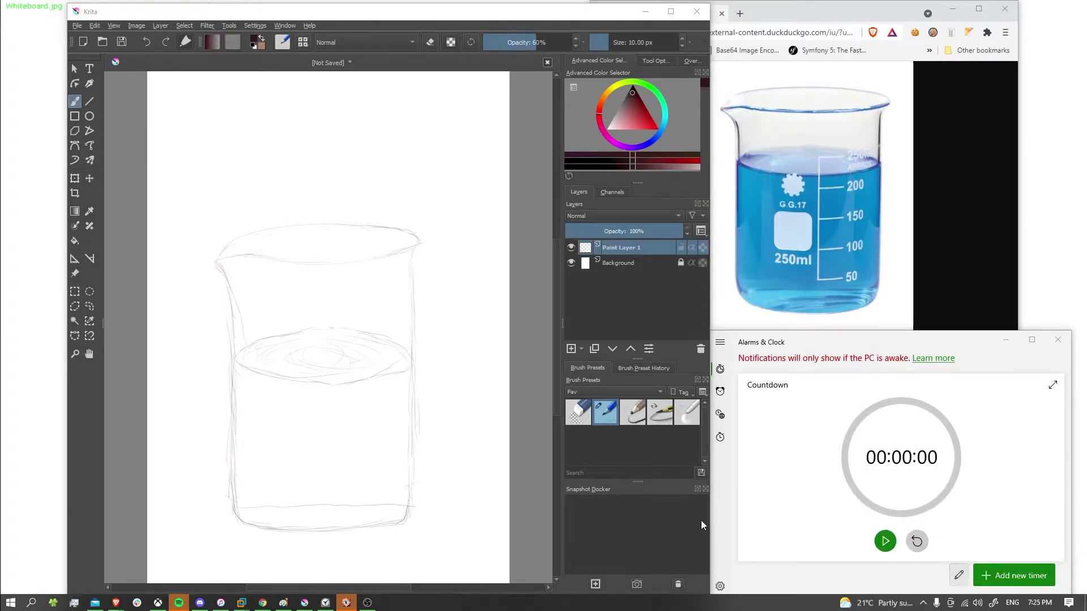
Minimize the timer and the reference image windows, and maximize the drawing window
left_click(1005, 340)
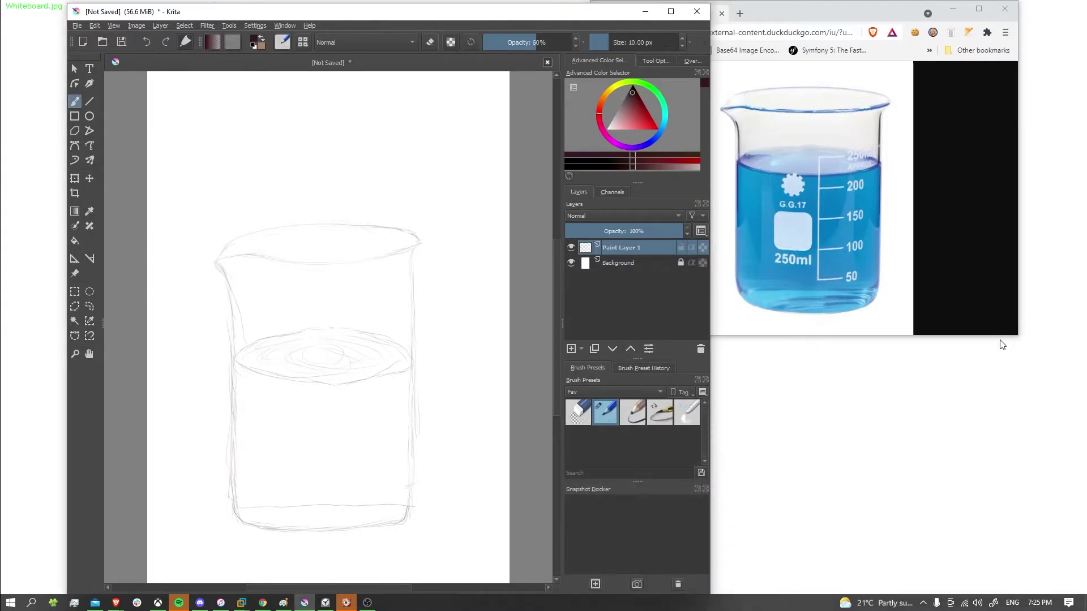
left_click(953, 12)
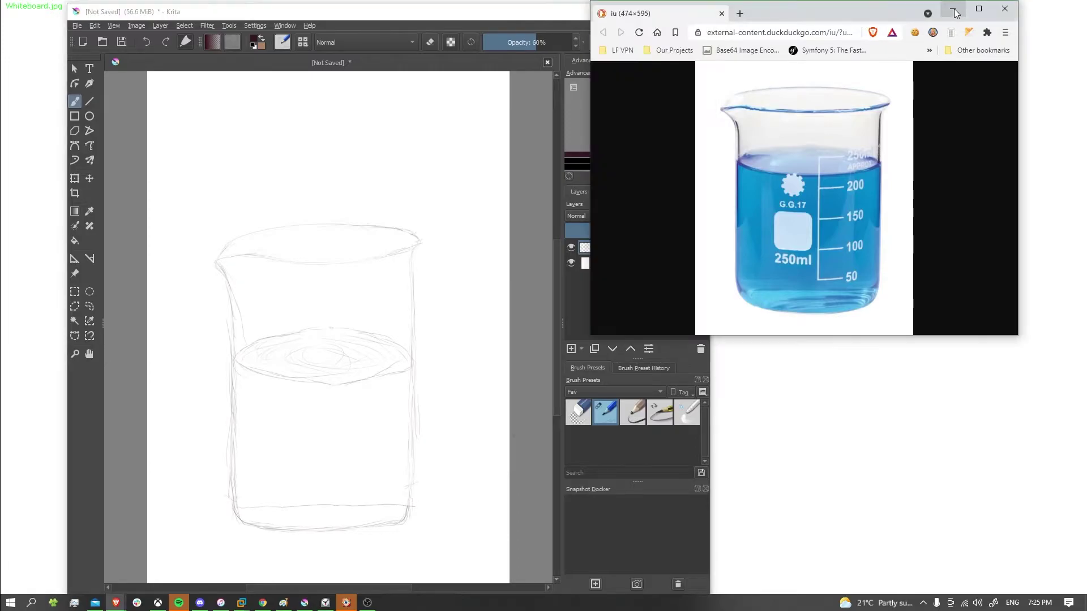
left_click(671, 13)
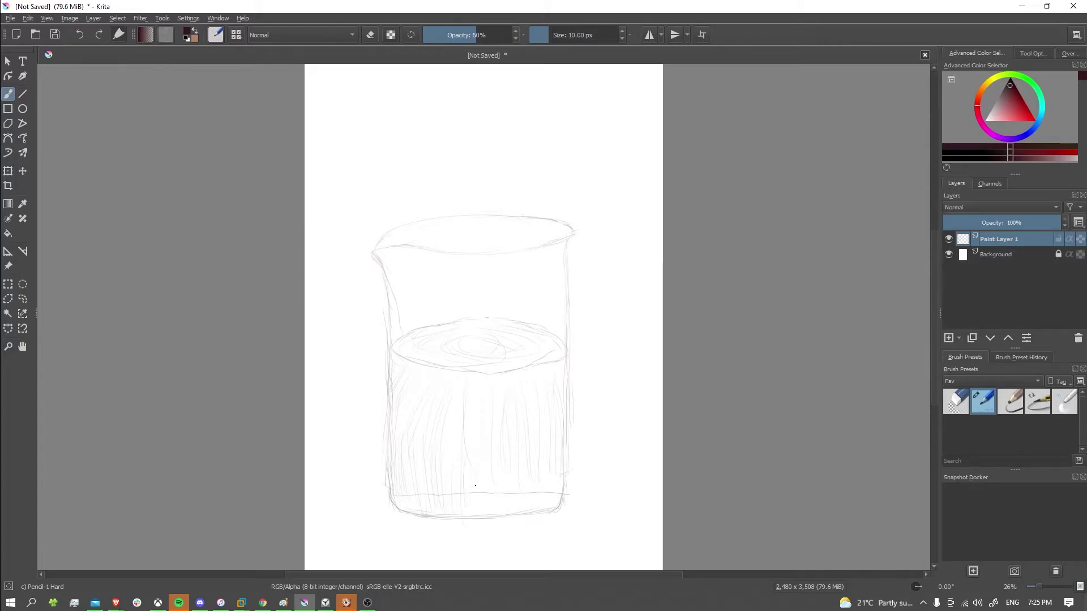
Hatch the liquid below the surface with vertical pencil strokes down to the base
left_click_drag(520, 485, 521, 502)
left_click_drag(528, 485, 530, 510)
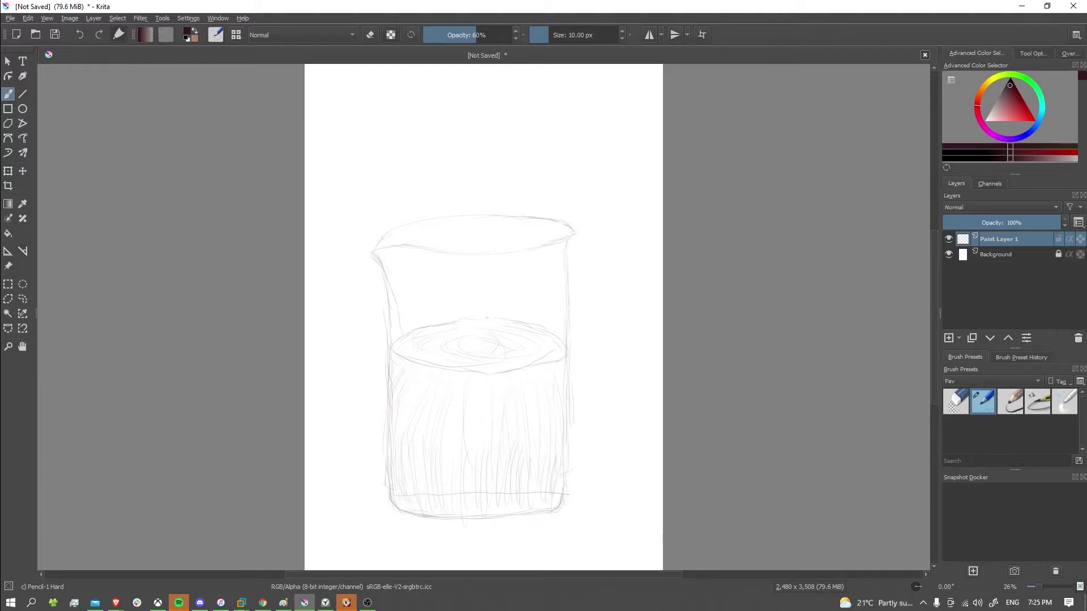
Smooth the hatching in the liquid body and the rings on its surface with the Blender Basic brush at 50 px
left_click(1068, 396)
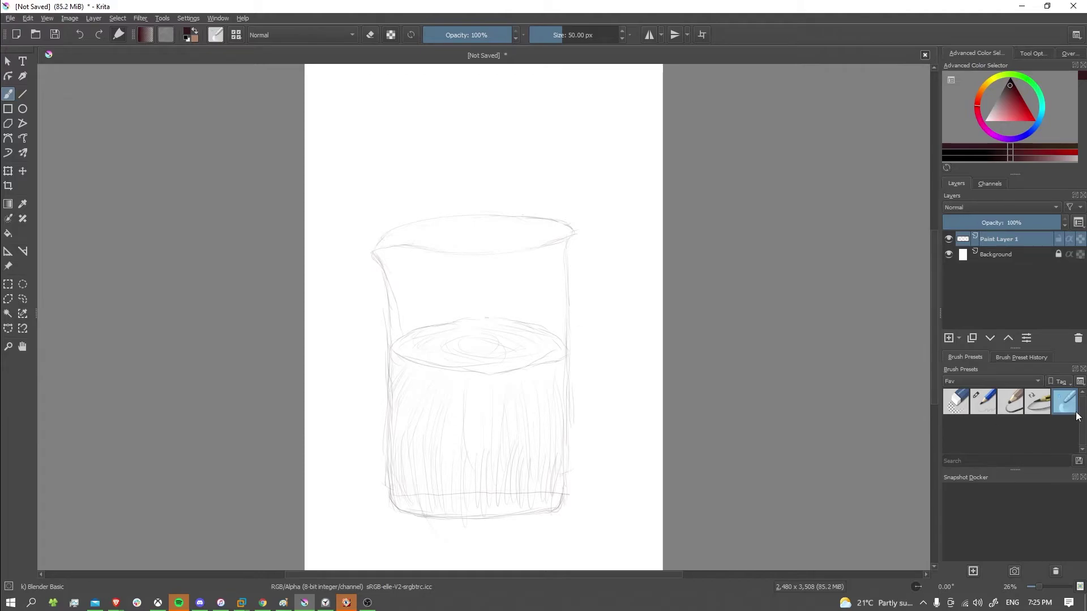
key("slash")
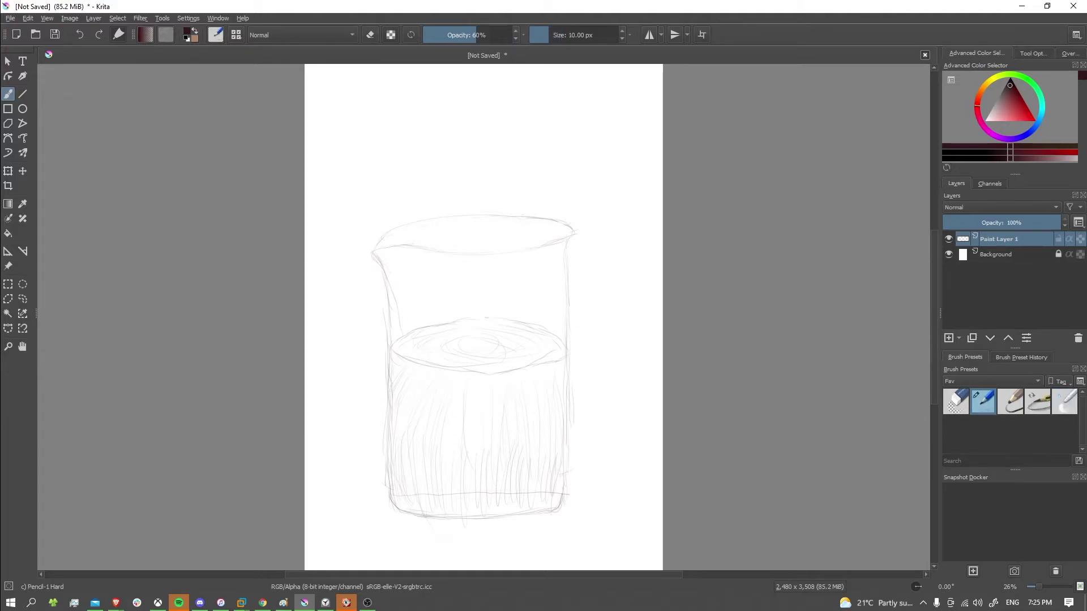
left_click(1068, 409)
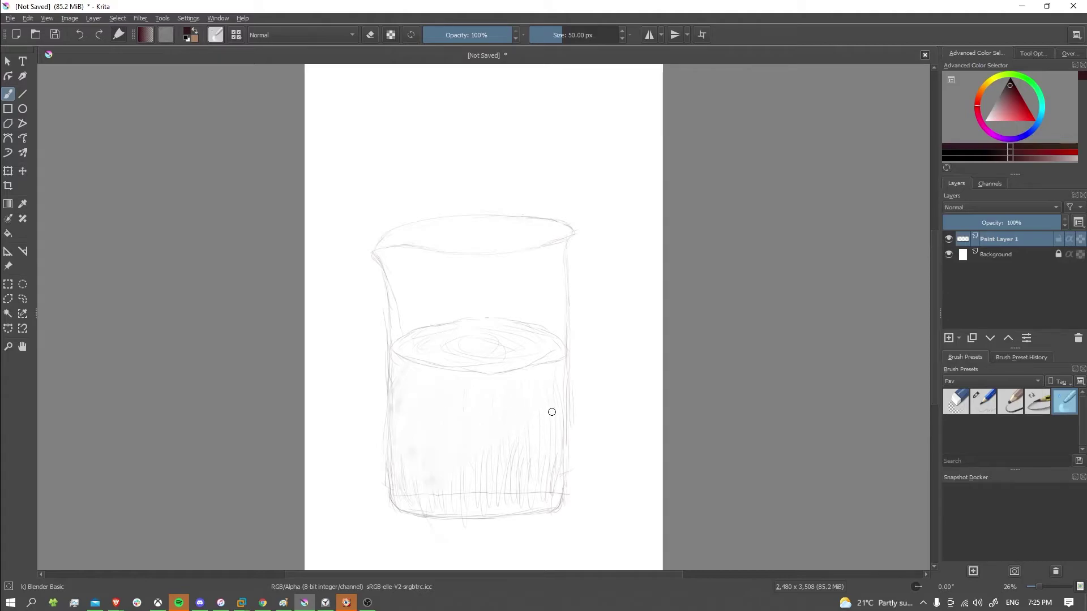
mouse_move(558, 443)
left_mouse_down()
mouse_move(560, 431)
mouse_move(557, 485)
left_mouse_up()
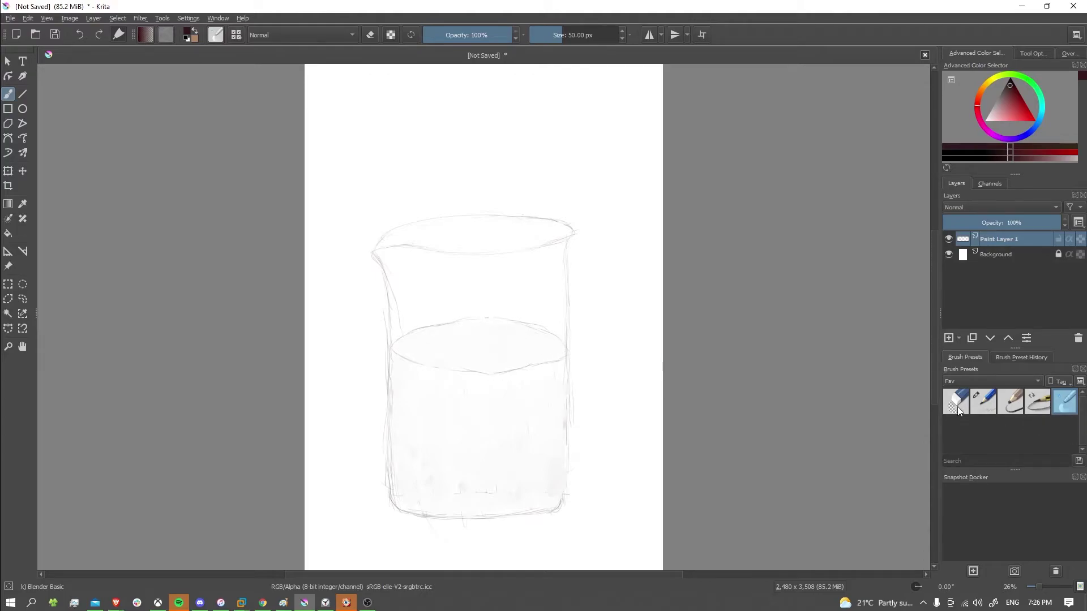
Add new vertical pencil strokes over the blended liquid, and redraw and hatch the base strip with the Pencil-1 Hard brush
left_click(983, 402)
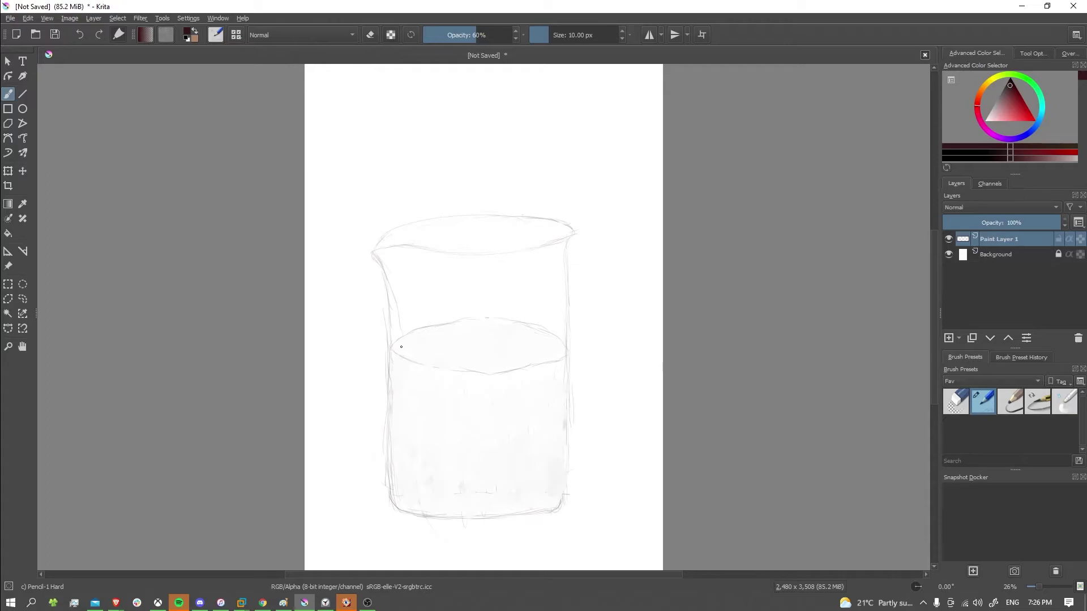
mouse_move(399, 378)
left_mouse_down()
mouse_move(399, 404)
mouse_move(430, 453)
left_mouse_up()
left_click_drag(497, 435, 497, 456)
left_click_drag(537, 404, 538, 430)
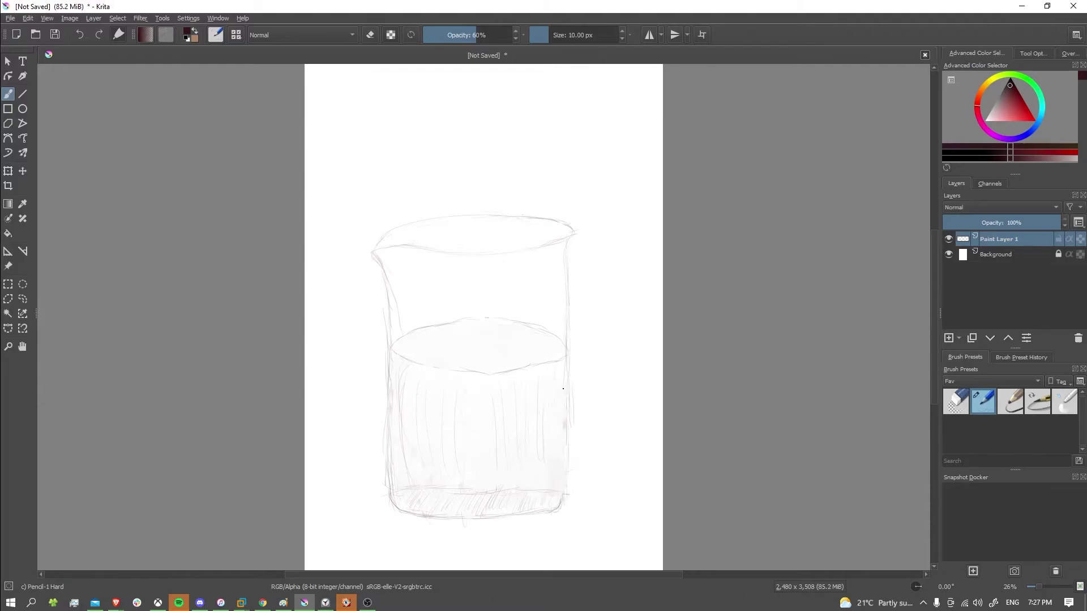
Erase the extra slanted line inside the wall below the pouring lip with the Eraser Circle brush
key("e")
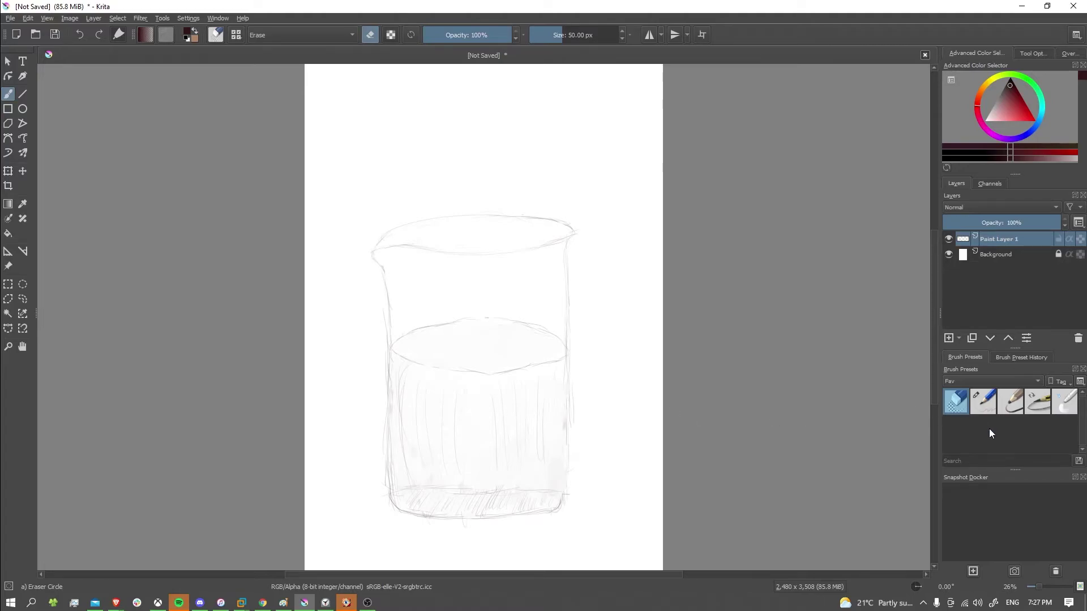
Redraw both beaker walls just below the rim and pouring lip with the Pencil-1 Hard brush at 10 px
left_click(990, 402)
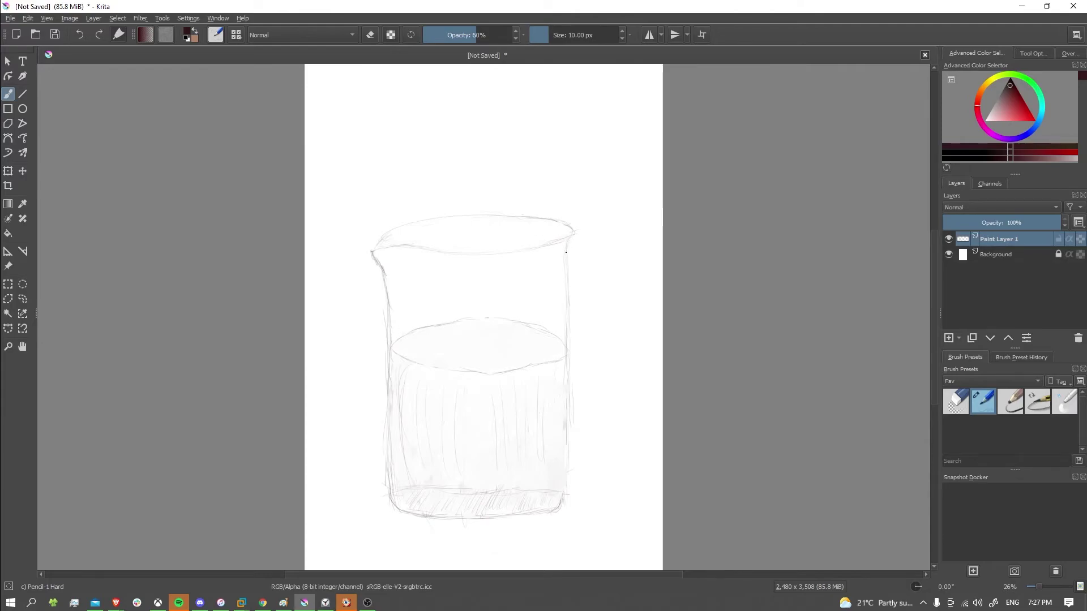
left_click_drag(566, 260, 567, 294)
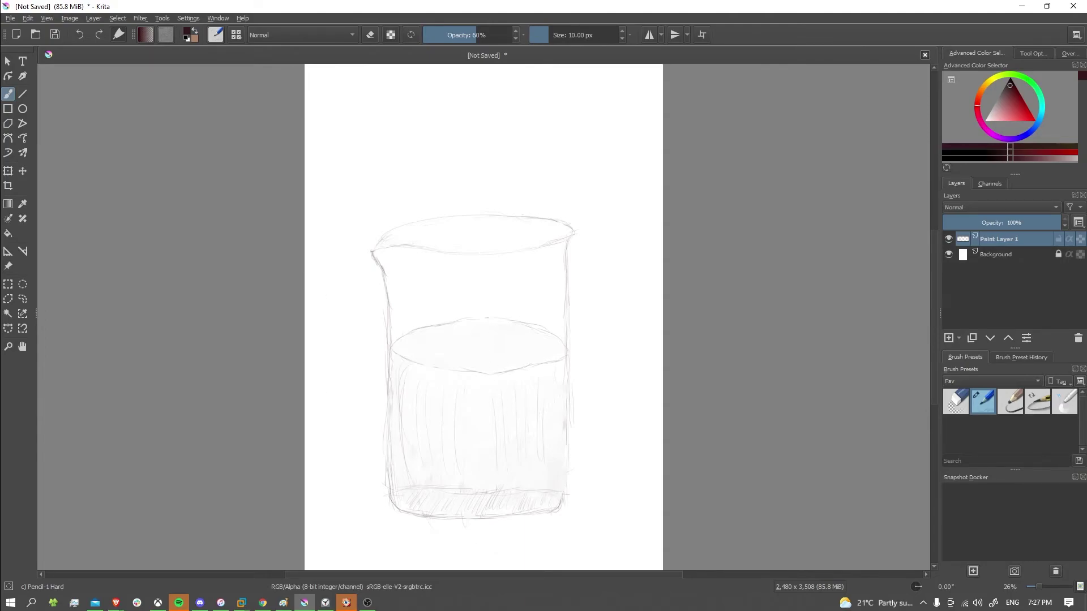
Draw a straight, nearly vertical scale line on the glass from above the liquid surface down to the base strip with the Line tool
right_click(22, 93)
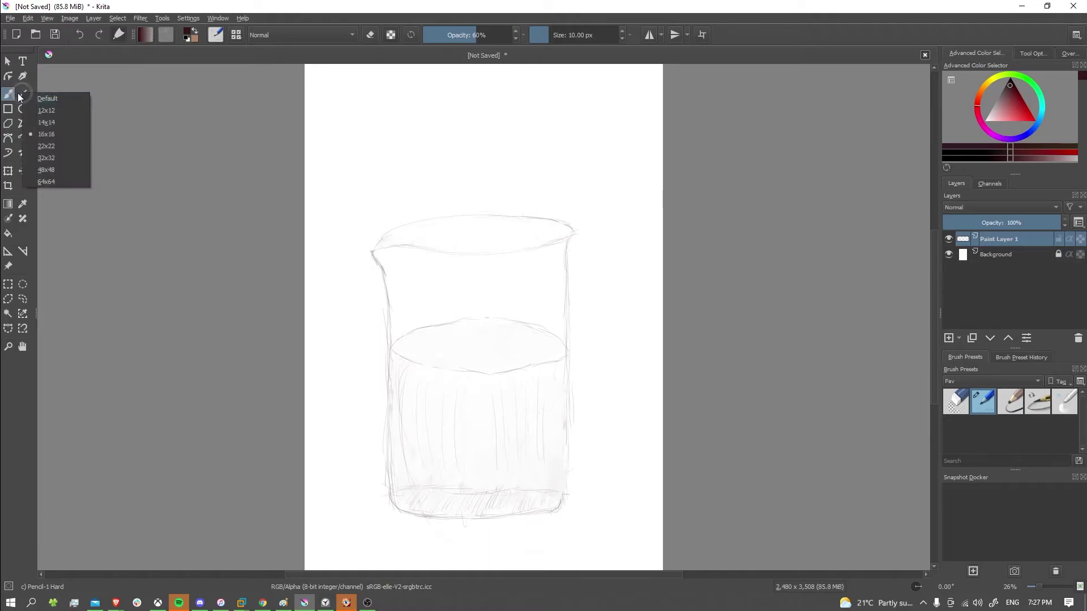
left_click(214, 177)
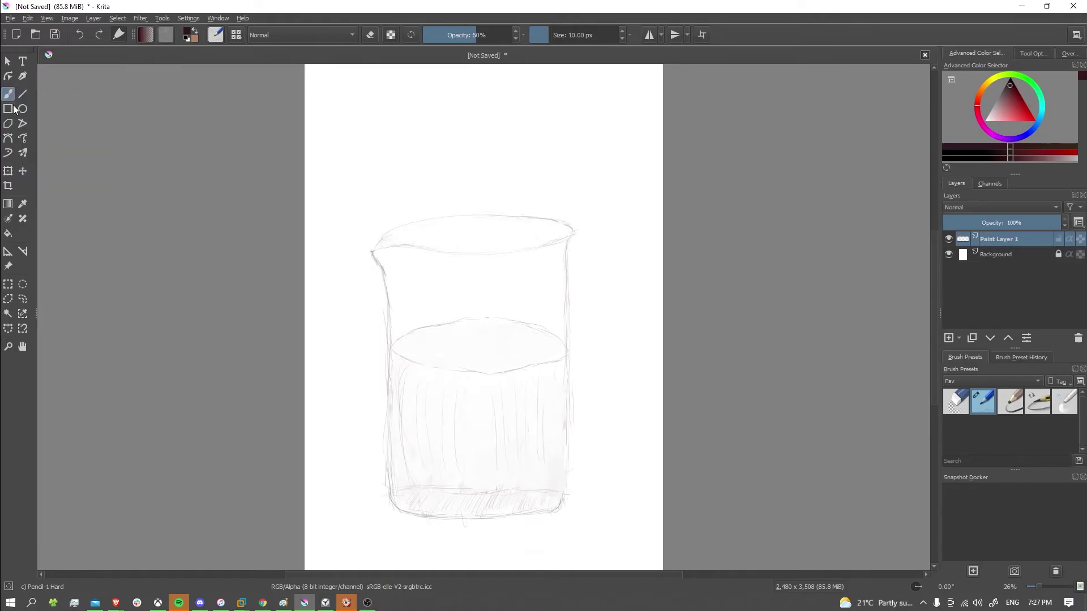
left_click(24, 98)
left_click_drag(510, 332, 509, 485)
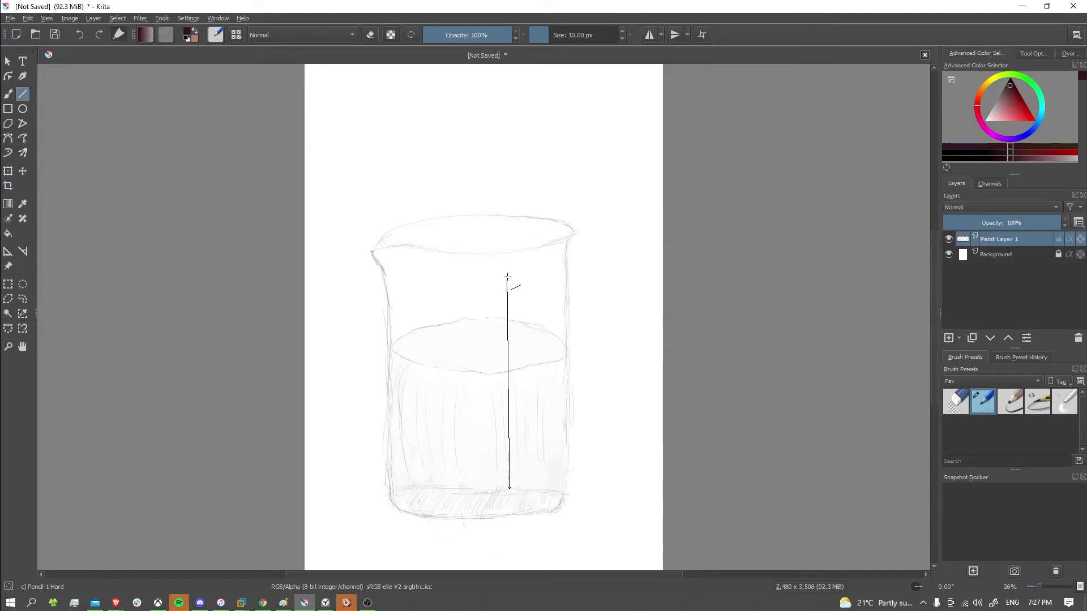
key("shift")
left_click_drag(507, 278, 500, 503)
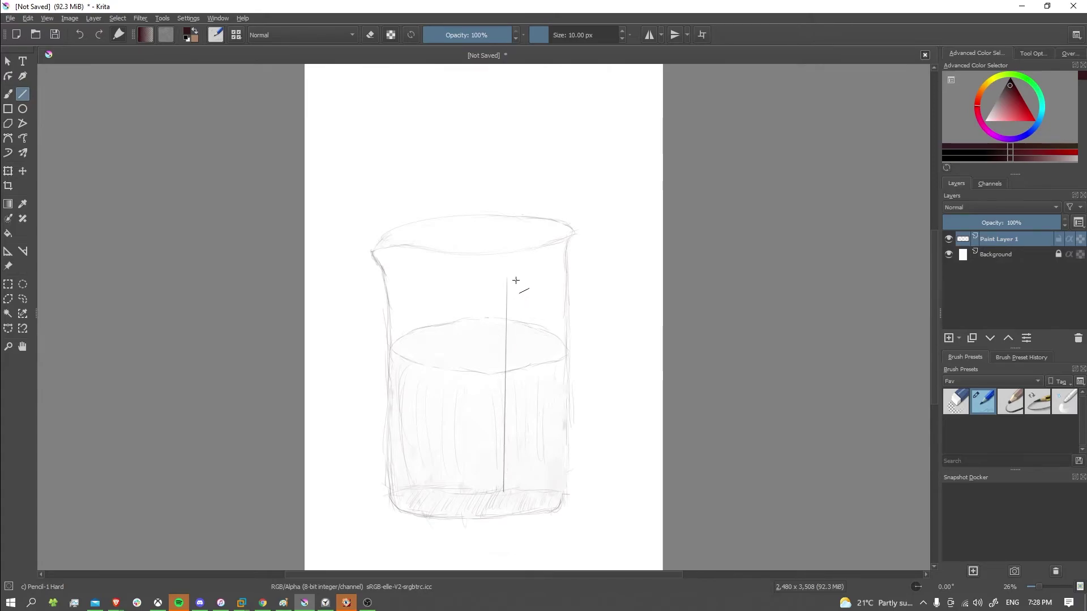
Add a column of short straight graduation marks between the scale line and the nearby wall, from above the liquid down to the base
mouse_move(530, 282)
left_mouse_down()
mouse_move(514, 284)
mouse_move(517, 327)
mouse_move(537, 334)
mouse_move(523, 318)
mouse_move(519, 354)
mouse_move(520, 342)
left_mouse_up()
mouse_move(534, 377)
left_mouse_down()
mouse_move(519, 380)
mouse_move(521, 367)
left_mouse_up()
left_click_drag(519, 404, 522, 474)
mouse_move(520, 466)
left_mouse_down()
mouse_move(540, 473)
mouse_move(541, 487)
mouse_move(523, 486)
left_mouse_up()
left_click_drag(520, 392, 536, 391)
Letter a freehand label beginning with outlined J and Z on the glass above the liquid, using the Freehand Brush tool
left_click(8, 95)
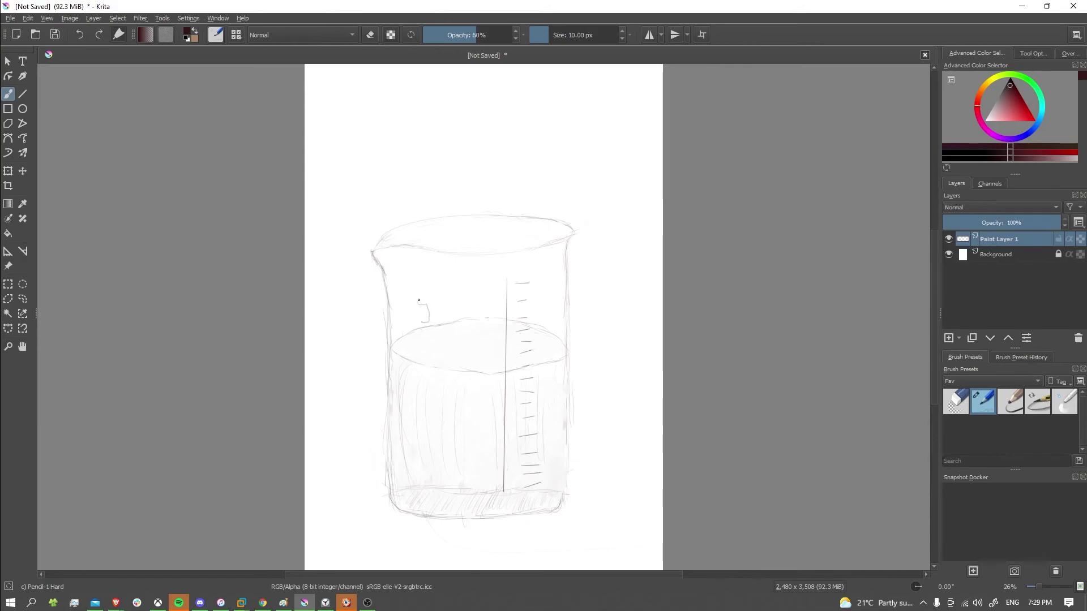
left_click_drag(433, 308, 430, 324)
mouse_move(443, 307)
left_mouse_down()
mouse_move(457, 307)
mouse_move(445, 322)
mouse_move(462, 323)
left_mouse_up()
left_click_drag(466, 307, 473, 304)
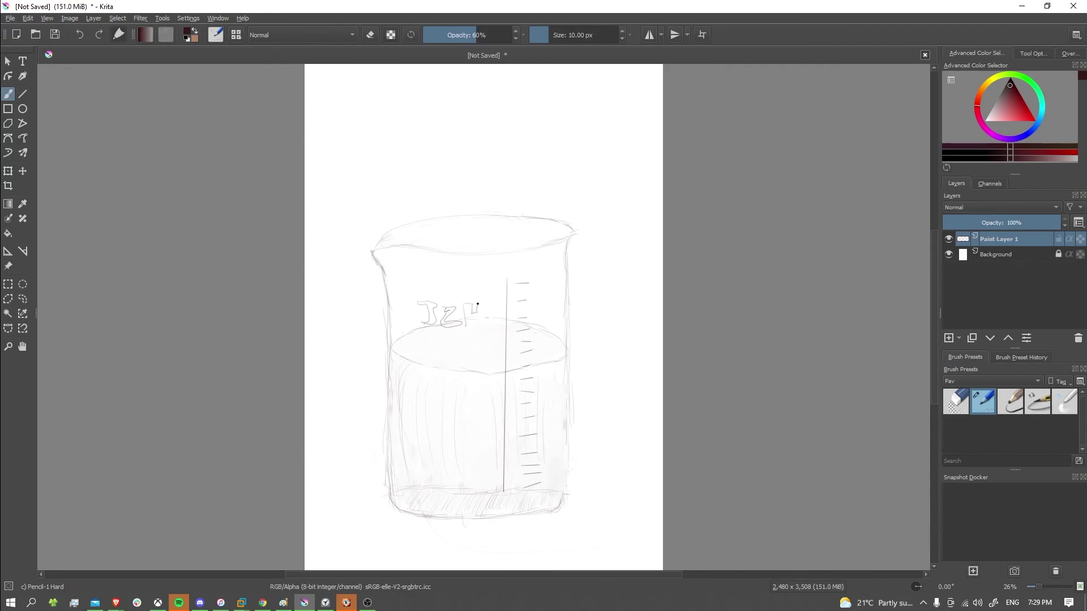